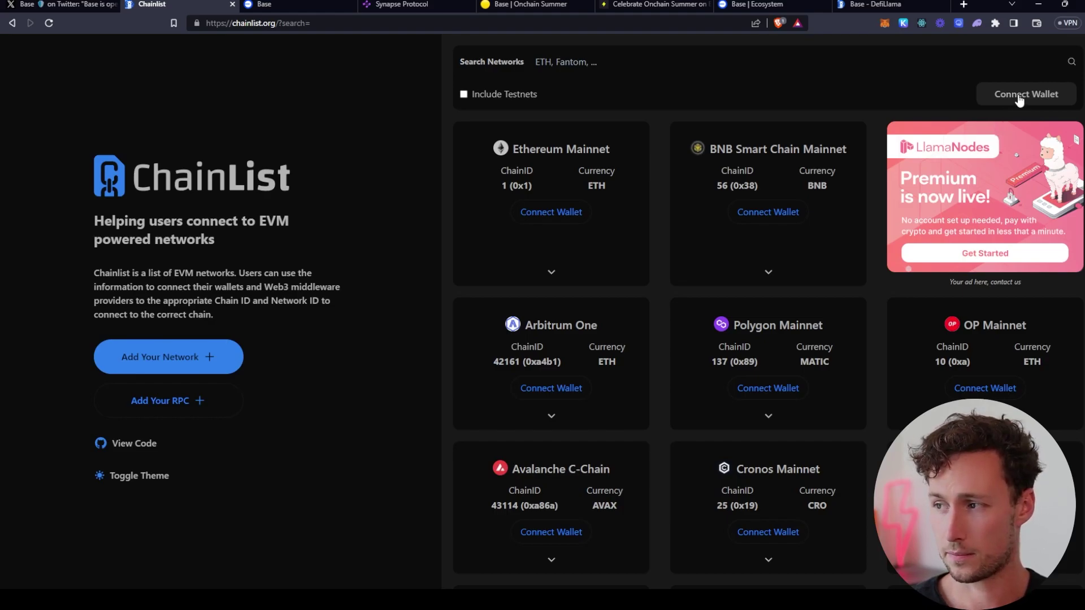
Step: Connect the wallet to Chainlist, find Base (chain ID 8453), then add, approve and switch to it in MetaMask
left_click(1019, 99)
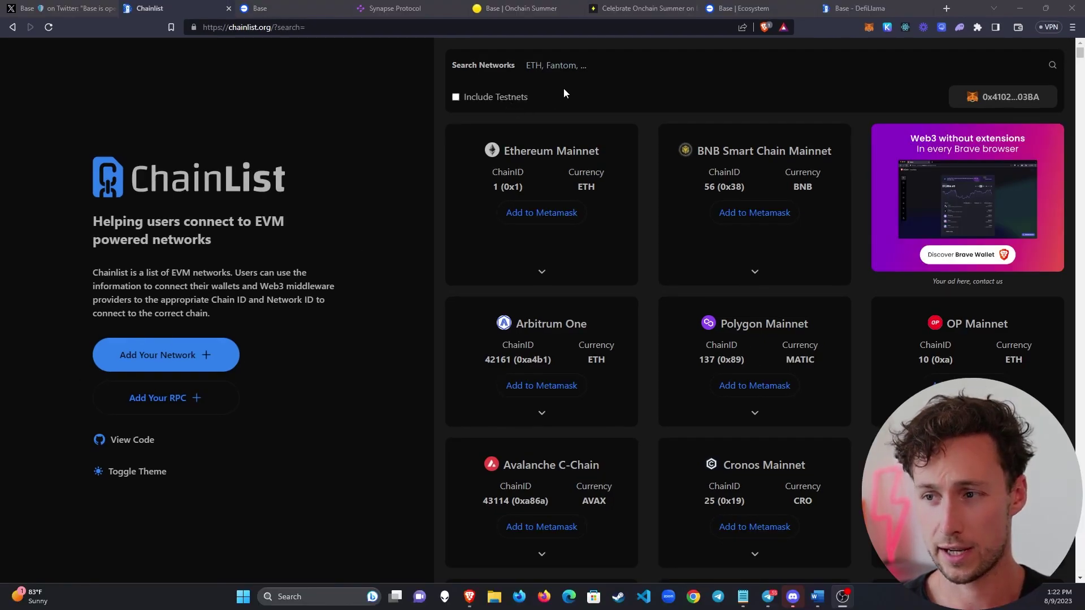
left_click(572, 76)
type("base")
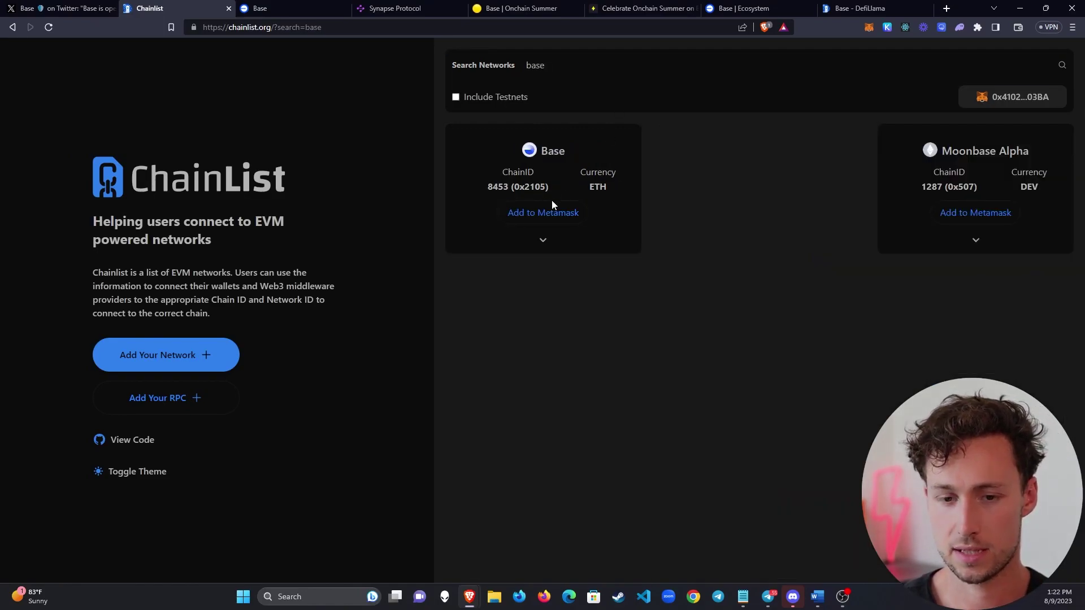
left_click(550, 209)
scroll(1006, 173, "down", 3)
left_click(1037, 327)
left_click(1034, 320)
Step: Switch the MetaMask wallet back to Ethereum Mainnet
left_click(869, 27)
left_click(701, 54)
scroll(751, 158, "up", 5)
left_click(774, 151)
Step: Confirm Ethereum Mainnet as MetaMask's active network and close the wallet
left_click(704, 59)
scroll(751, 186, "down", 5)
left_click(713, 57)
left_click(706, 55)
left_click_drag(866, 137, 841, 131)
left_click(764, 144)
left_click(644, 100)
Step: Go to the bridge.base.org tab and check its address
left_click(278, 6)
left_click_drag(228, 29, 295, 30)
left_click(323, 32)
scroll(327, 226, "up", 2)
Step: Connect MetaMask to Base Bridge, then open Bridge assets and accept the welcome terms
left_click(210, 367)
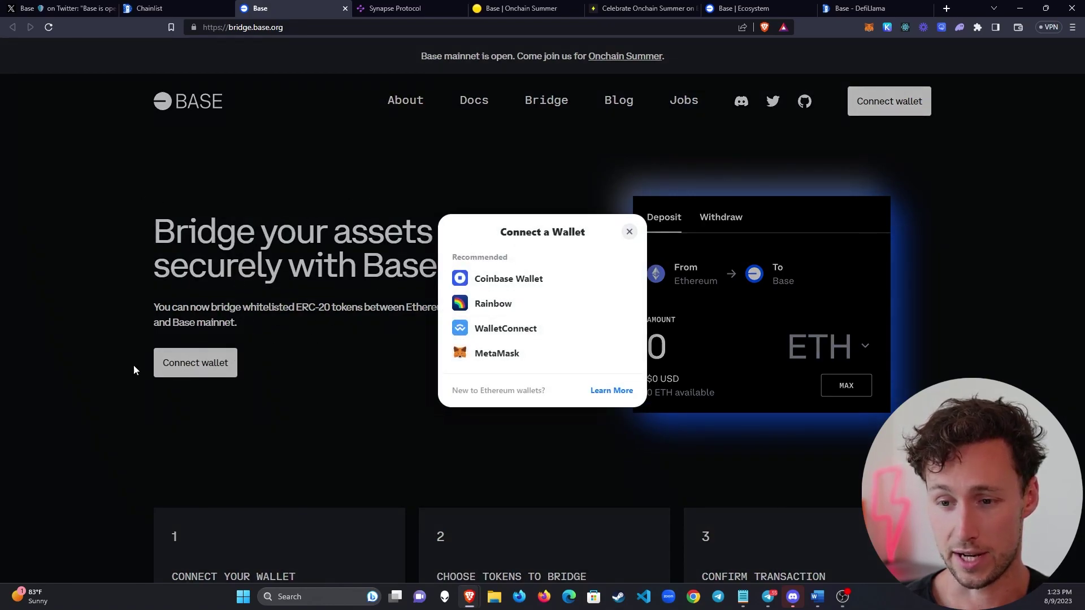
left_click(561, 349)
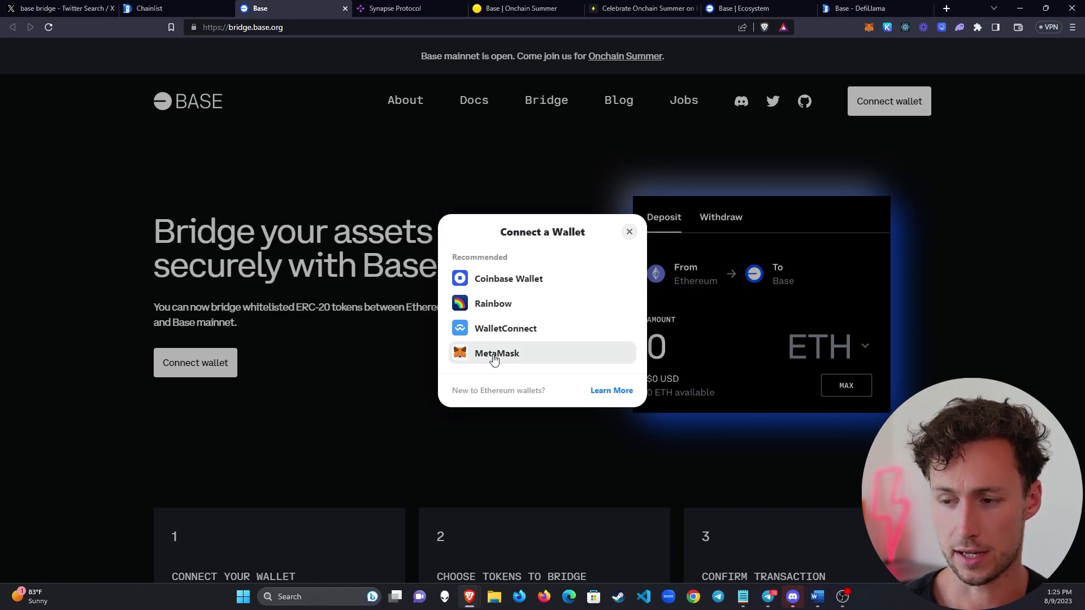
left_click(494, 356)
left_click(1044, 321)
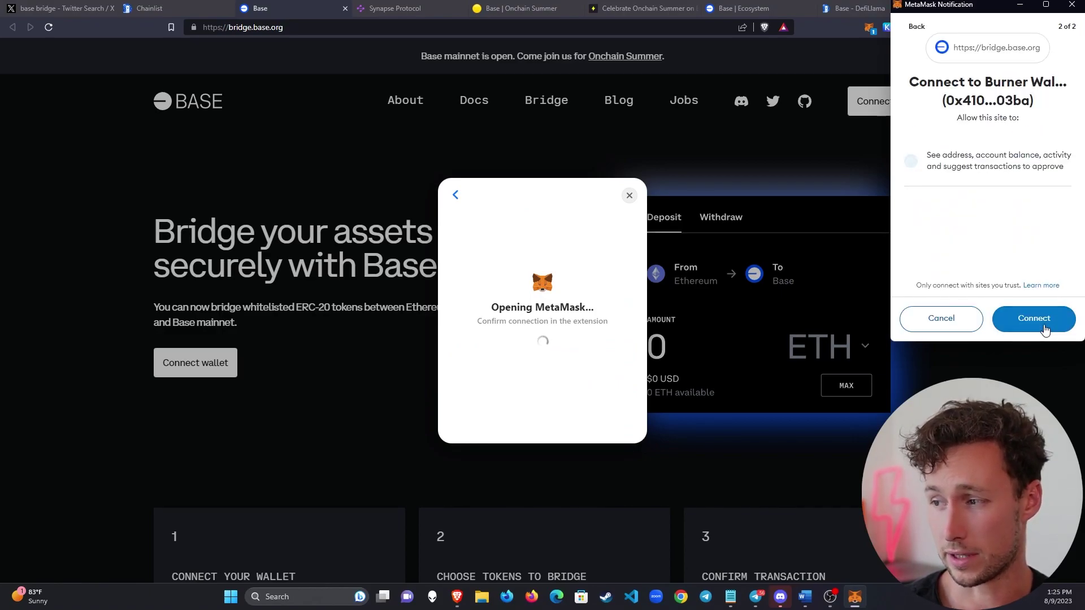
left_click(1044, 321)
left_click(205, 365)
left_click(556, 389)
Step: Enter a 0.001 ETH Ethereum-to-Base deposit and review its MetaMask confirmation
left_click(161, 234)
type("0.001")
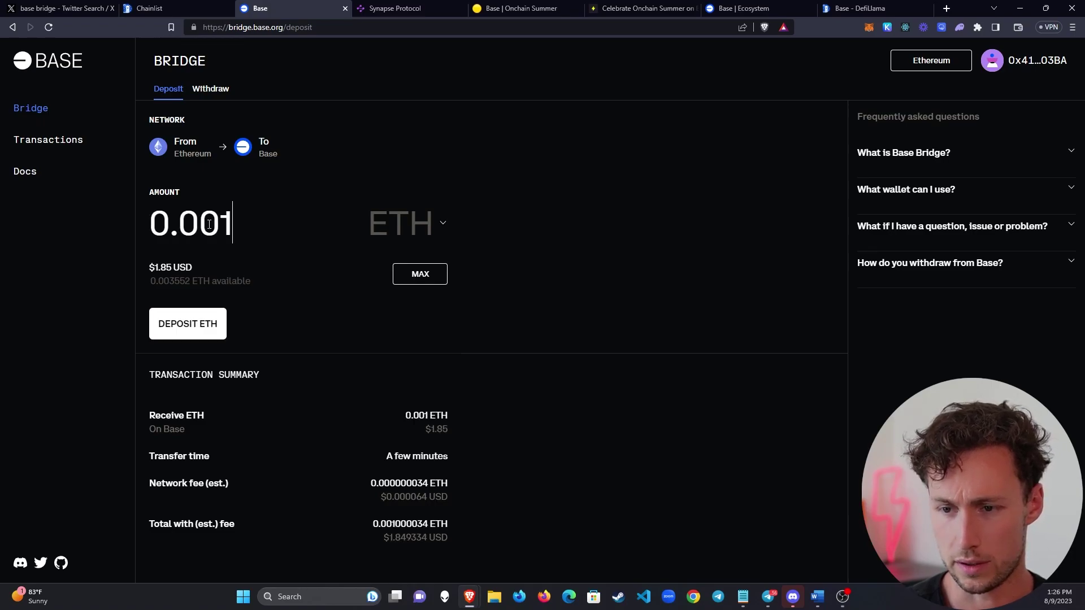
left_click(203, 322)
scroll(1057, 217, "down", 1)
scroll(1021, 231, "down", 2)
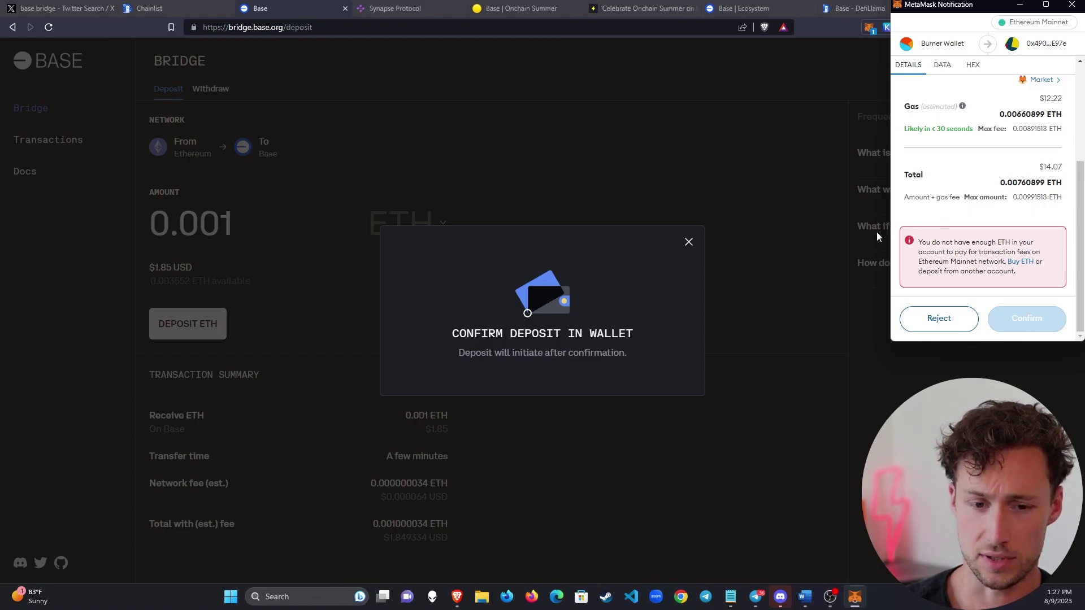
scroll(1028, 288, "up", 2)
scroll(1017, 255, "down", 3)
Step: Reject the underfunded deposit and switch MetaMask to the Base network
left_click(954, 320)
key("alt+shift+m")
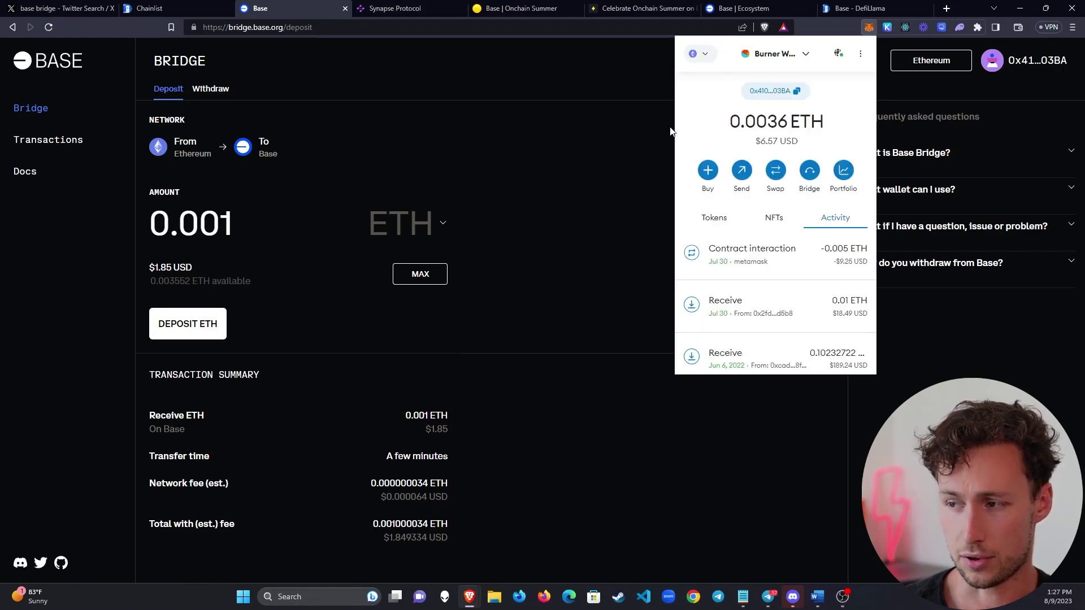
left_click(699, 56)
scroll(763, 181, "down", 5)
scroll(764, 181, "down", 5)
scroll(764, 188, "down", 10)
left_click(762, 189)
Step: Check the wallet's dollar balance on Base and close MetaMask
left_click_drag(762, 143, 735, 131)
left_click(736, 132)
left_click(511, 138)
Step: Expand the 'How do you withdraw from Base?' FAQ and note the roughly 7-day wait
left_click(39, 61)
scroll(249, 350, "down", 8)
left_click(272, 462)
scroll(272, 462, "down", 5)
left_click_drag(372, 270, 419, 269)
scroll(639, 382, "up", 10)
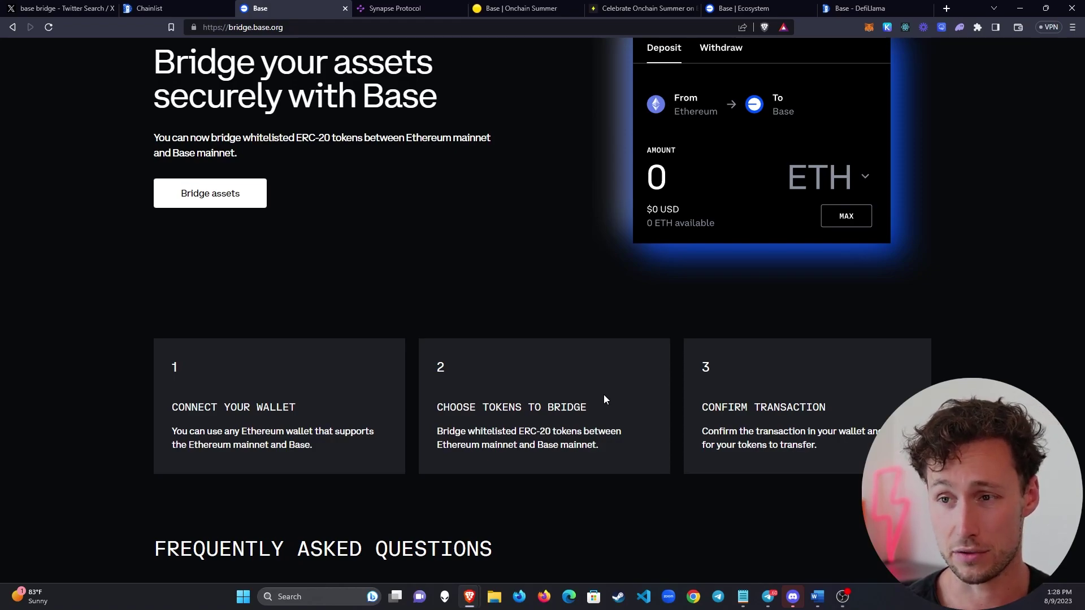
Step: In the Synapse bridge, search the chains for 'base' and set Base as the ETH origin
left_click(396, 8)
scroll(603, 405, "down", 8)
scroll(633, 418, "down", 5)
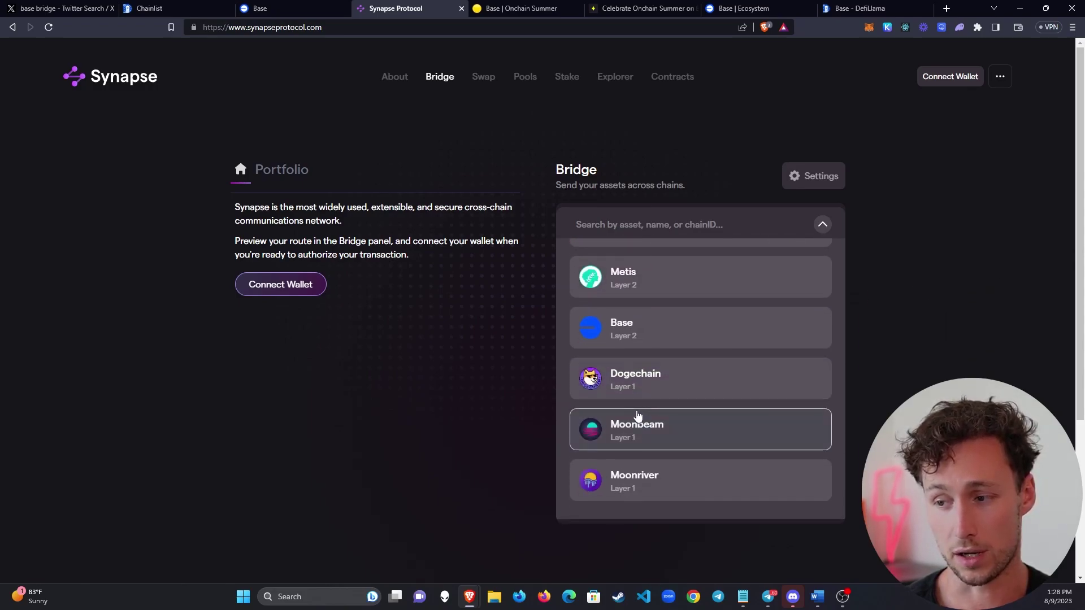
scroll(706, 417, "up", 6)
scroll(735, 419, "up", 7)
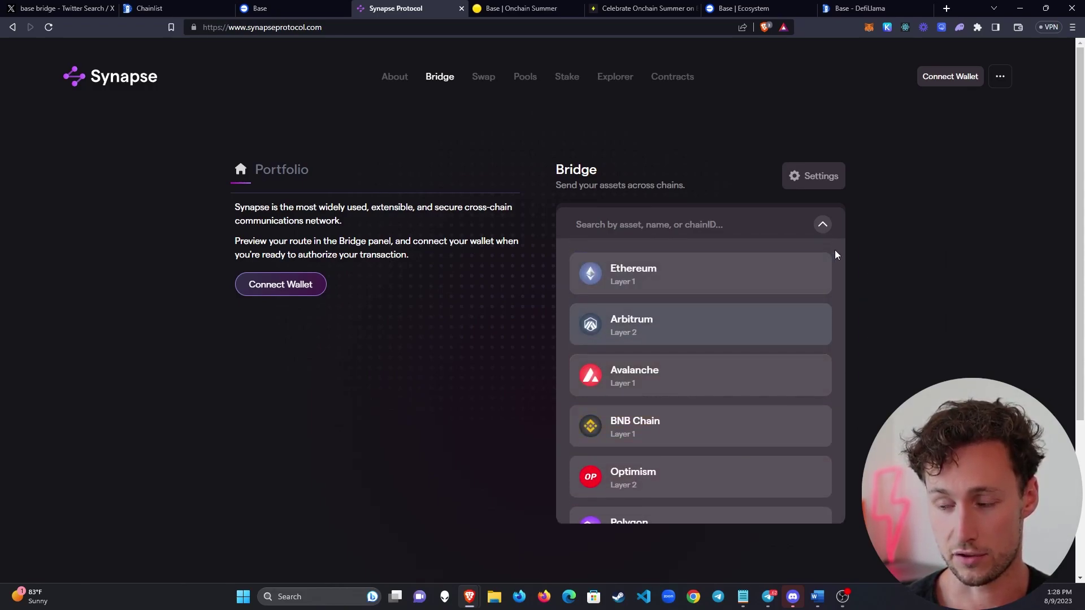
left_click(675, 219)
type("base")
left_click(617, 283)
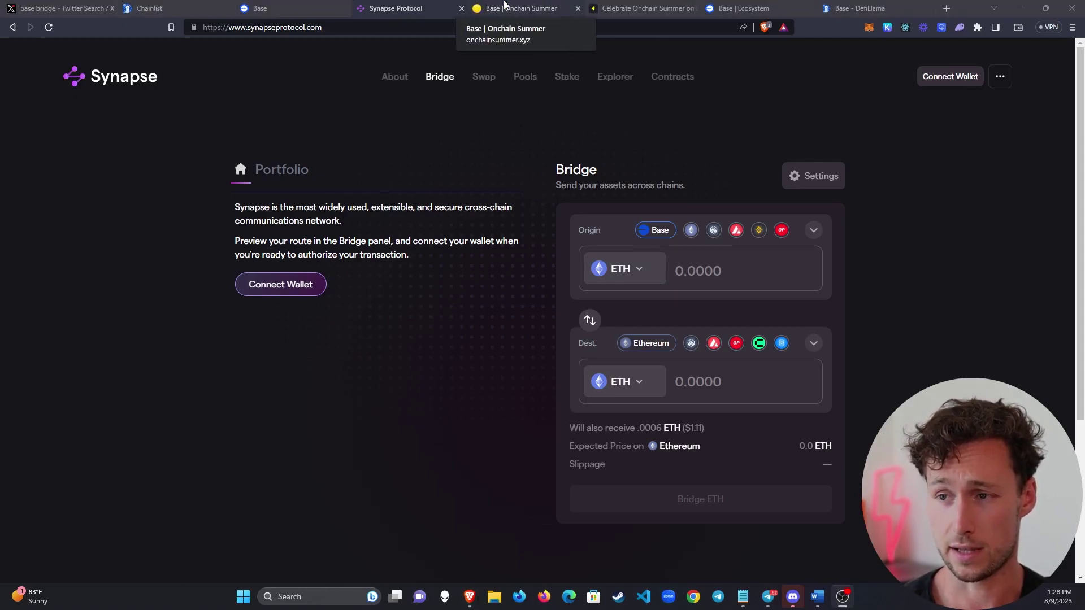
Step: Start the Onchain Summer mint, connect MetaMask, and open the mint quantity and price options
left_click(542, 8)
left_click(333, 496)
left_click(414, 276)
scroll(339, 310, "down", 1)
left_click(300, 449)
Step: Mint the Base Day One NFT, confirming in MetaMask and dismissing the It's Yours! dialog
left_click(693, 299)
scroll(996, 258, "down", 2)
left_click(1034, 320)
left_click(919, 127)
scroll(259, 278, "down", 5)
left_click_drag(326, 329, 384, 329)
left_click(386, 327)
Step: Browse the Layer3 Base Mainnet quests, including Bridge to Base Mainnet and the 75-point Day One mint
left_click(645, 8)
scroll(169, 339, "down", 10)
scroll(197, 350, "up", 10)
scroll(463, 383, "down", 2)
scroll(565, 235, "down", 2)
scroll(525, 201, "up", 1)
scroll(515, 225, "up", 1)
scroll(524, 224, "up", 3)
scroll(541, 241, "down", 18)
scroll(484, 342, "up", 15)
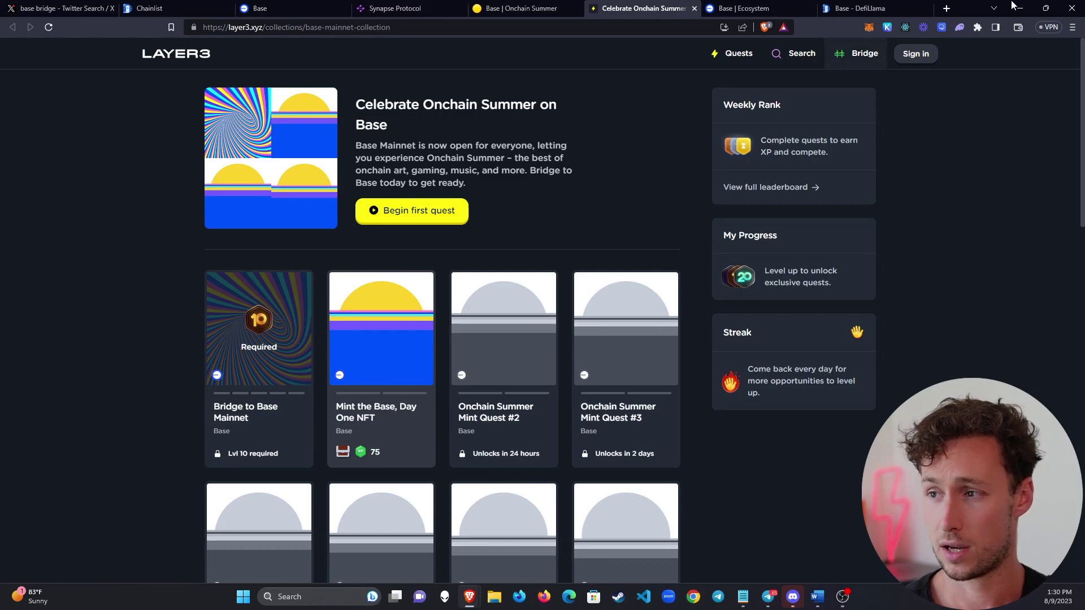
Step: On the Base ecosystem page, load more project cards with View More
left_click(743, 8)
scroll(276, 367, "down", 6)
scroll(1051, 153, "down", 15)
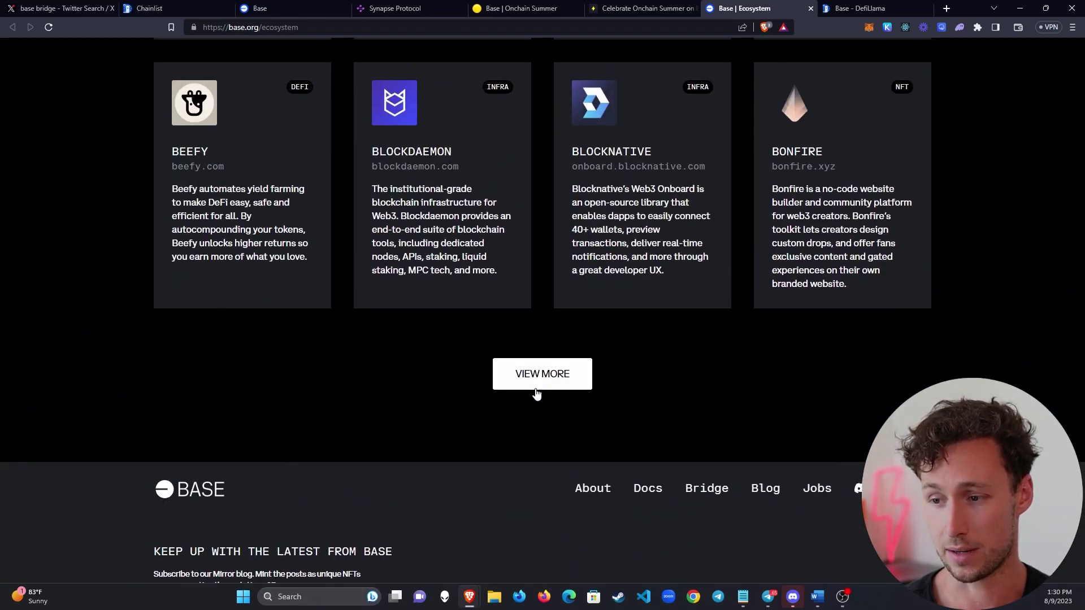
left_click(536, 393)
scroll(511, 392, "down", 16)
scroll(133, 405, "up", 3)
scroll(205, 448, "up", 20)
scroll(216, 367, "down", 5)
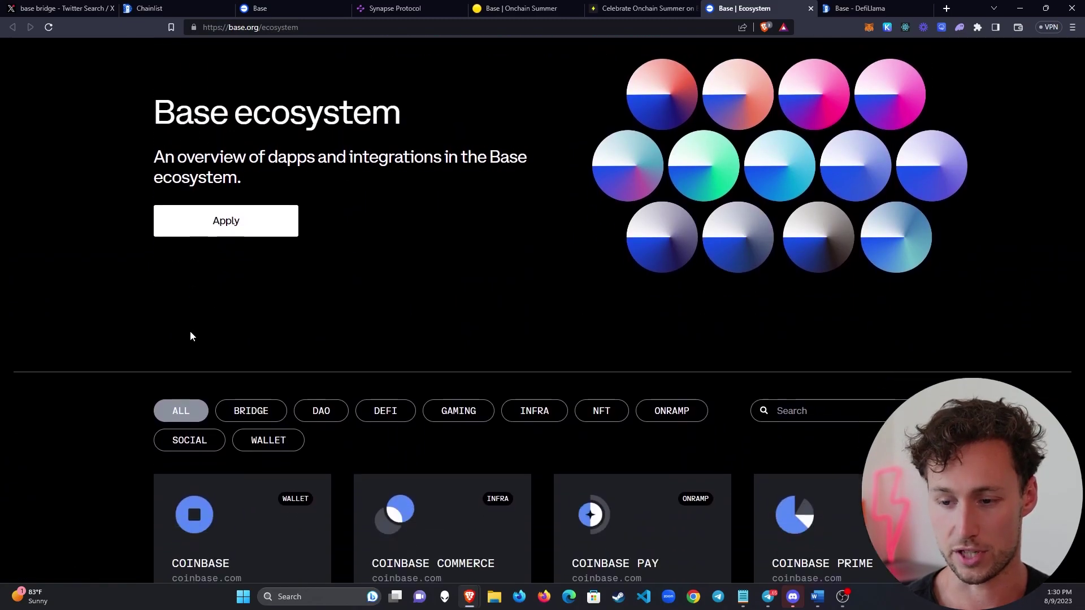
Step: Try each category filter: Bridge, DAO, DeFi, Gaming, Infrastructure, NFT, Onramp, Social and Wallet
left_click(252, 207)
scroll(311, 210, "down", 2)
scroll(317, 189, "up", 2)
left_click(322, 207)
scroll(373, 186, "down", 1)
left_click(404, 149)
left_click(468, 155)
left_click(531, 156)
left_click(616, 151)
left_click(658, 157)
left_click(194, 188)
scroll(201, 191, "down", 1)
left_click(281, 125)
scroll(241, 241, "down", 1)
scroll(241, 241, "down", 2)
scroll(254, 237, "up", 3)
Step: Filter to DeFi and scroll through projects like Aave, Beefy, Compound and Mean Finance
left_click(408, 91)
scroll(209, 240, "down", 1)
scroll(214, 229, "down", 8)
scroll(266, 220, "down", 7)
scroll(440, 224, "down", 4)
scroll(438, 237, "down", 8)
scroll(460, 243, "up", 5)
scroll(477, 257, "up", 6)
scroll(468, 266, "up", 12)
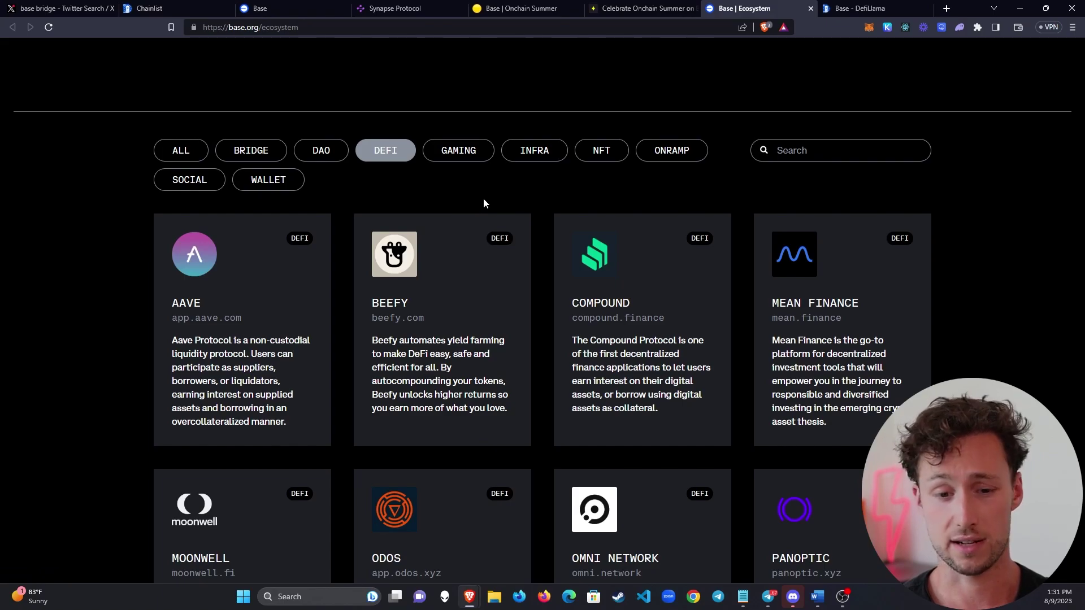
Step: Open DefiLlama's Base chain dashboard and zoom its TVL chart to dates from the 27th onward
left_click(845, 4)
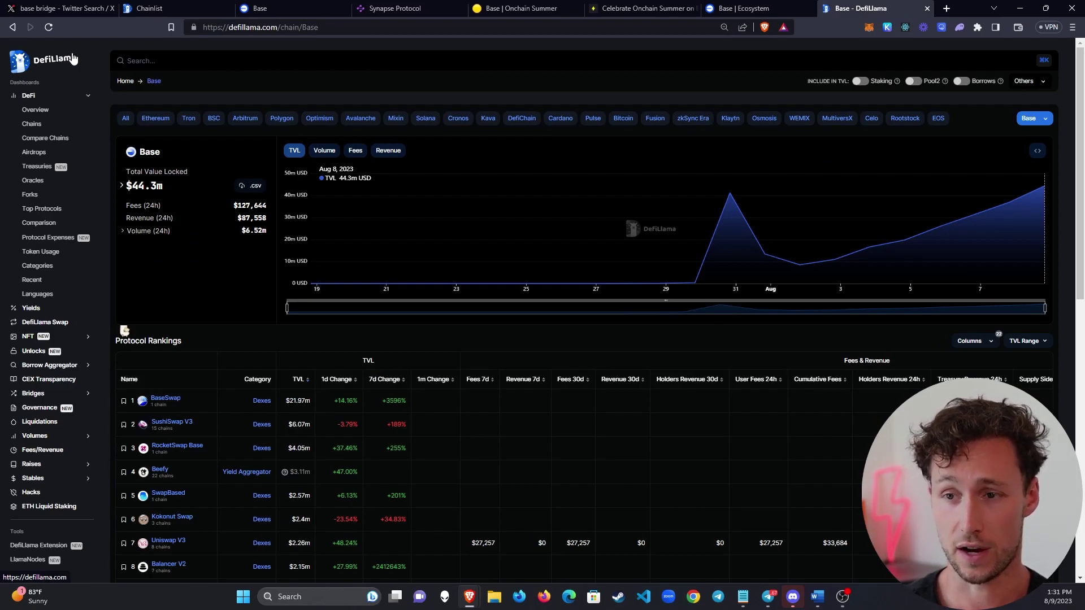
left_click(326, 28)
scroll(978, 254, "up", 5)
scroll(949, 235, "up", 2)
left_click_drag(1078, 118, 1073, 244)
scroll(1073, 244, "down", 5)
scroll(542, 294, "up", 5)
scroll(357, 541, "down", 5)
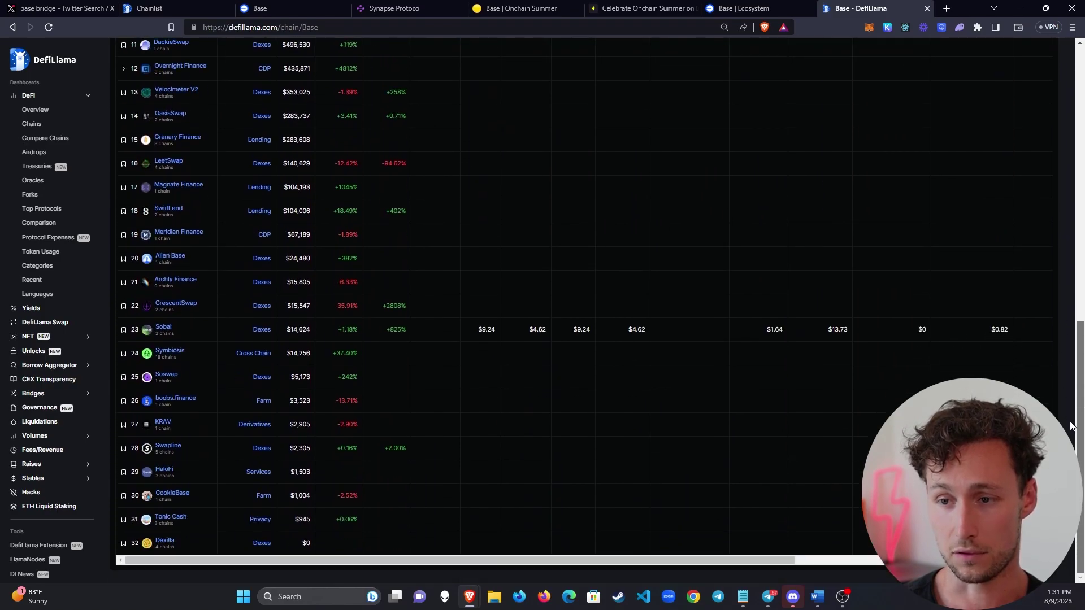
scroll(322, 529, "up", 9)
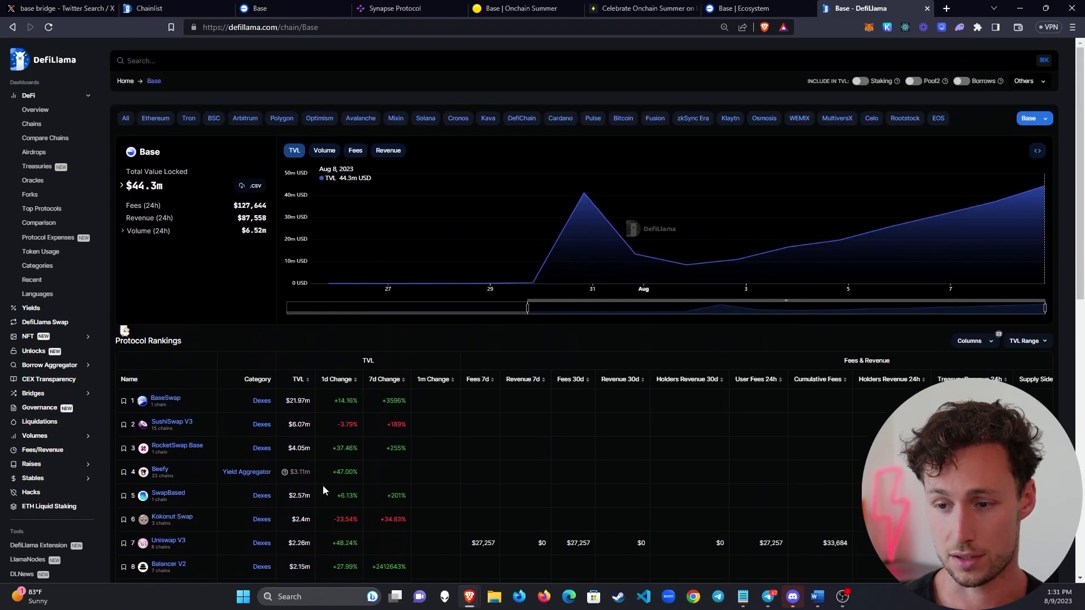
scroll(323, 395, "down", 1)
scroll(320, 345, "down", 2)
scroll(230, 214, "down", 1)
scroll(258, 288, "down", 1)
Step: Expand the Volumes sidebar section to list Overview, Chains, Derivatives and Options
mouse_move(177, 263)
scroll(385, 224, "up", 1)
scroll(375, 221, "up", 2)
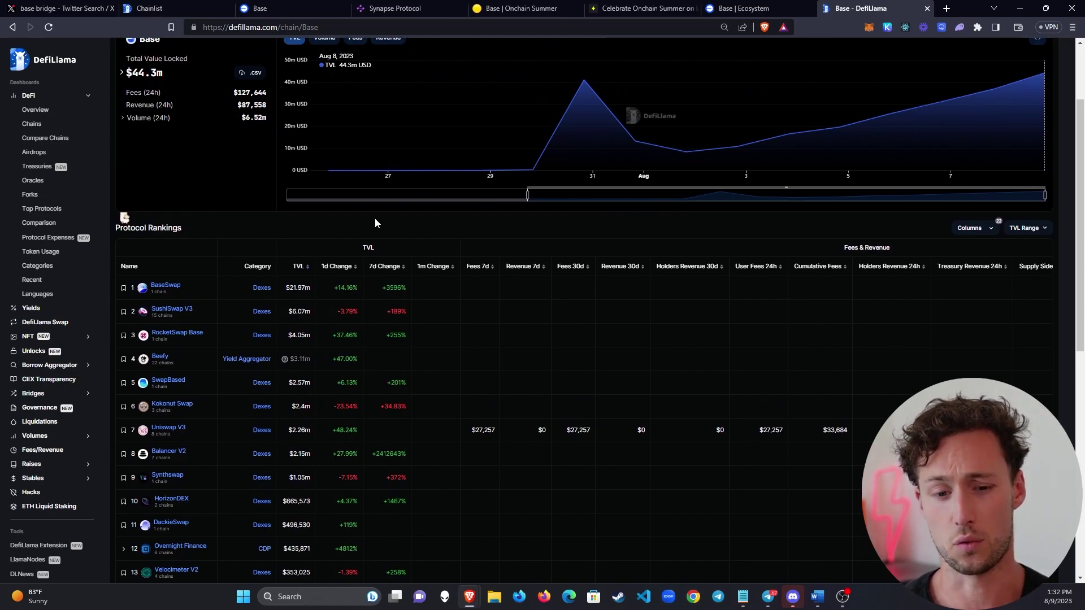
left_click(68, 436)
Step: Browse the Base protocol rankings led by BaseSwap at $21.97m TVL, clearing a stray text selection
scroll(242, 449, "down", 2)
scroll(727, 375, "down", 3)
scroll(461, 452, "up", 6)
scroll(460, 453, "down", 5)
scroll(442, 462, "up", 1)
scroll(441, 462, "up", 2)
left_click_drag(119, 209, 354, 292)
scroll(197, 208, "down", 3)
left_click(354, 292)
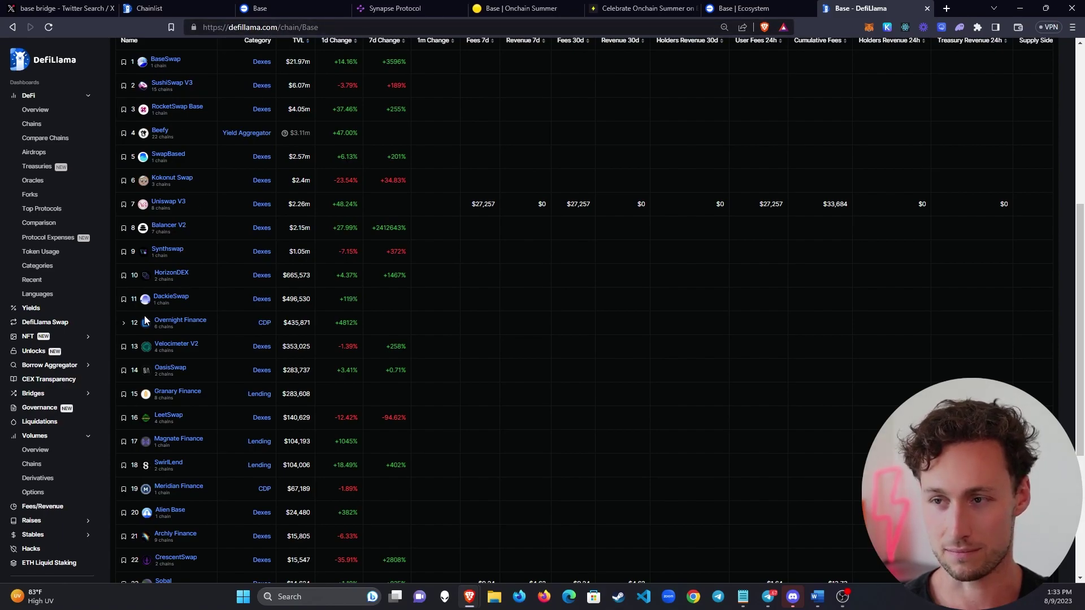